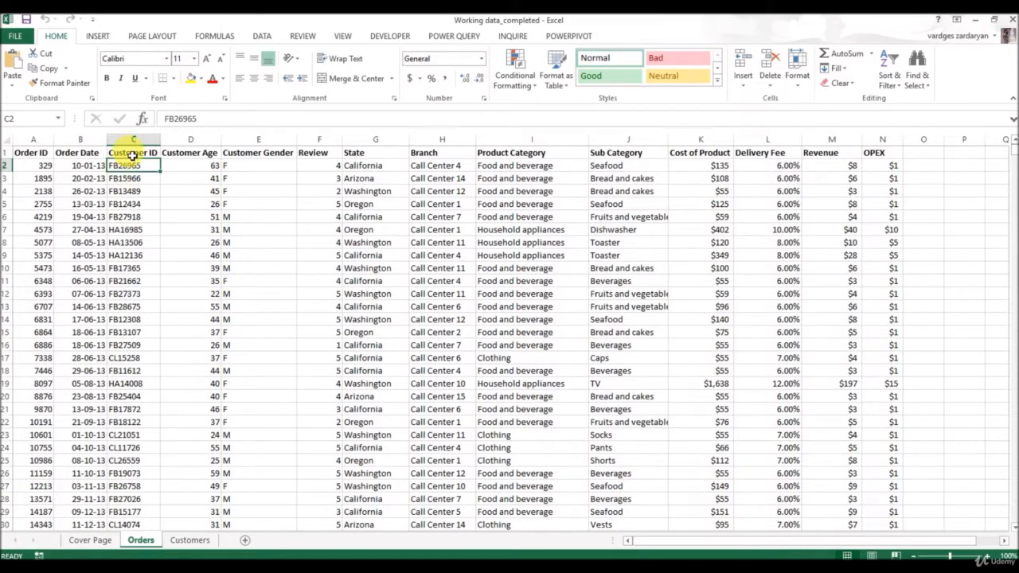
Insert two blank columns before the Customer Age column on the Orders sheet
right_click(177, 141)
left_click(208, 230)
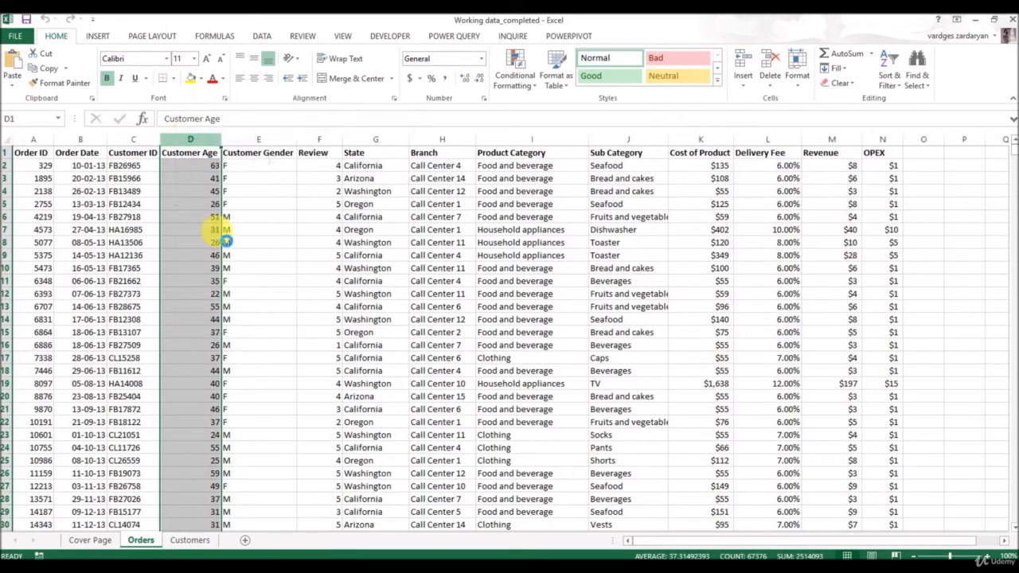
right_click(194, 145)
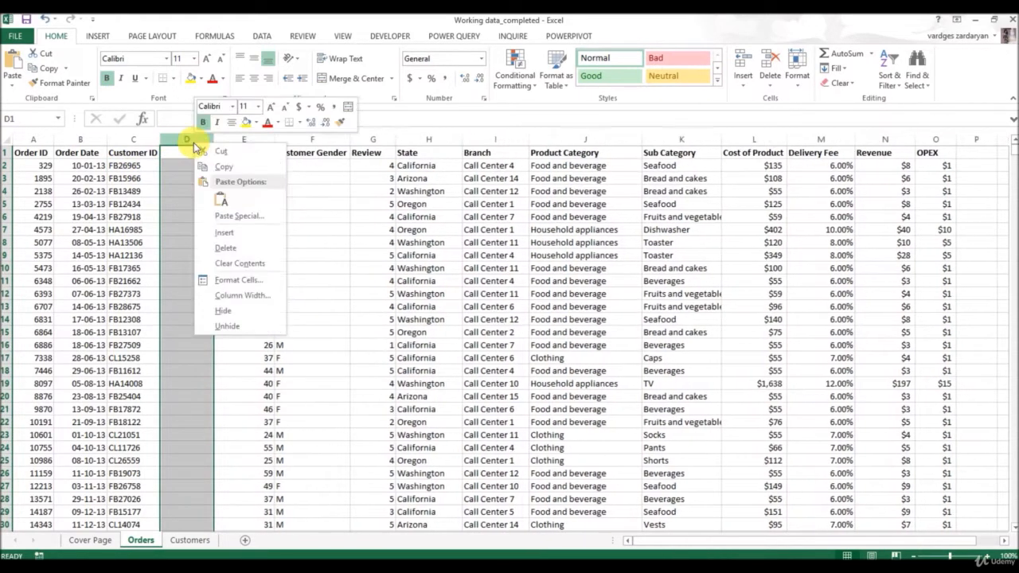
left_click(225, 233)
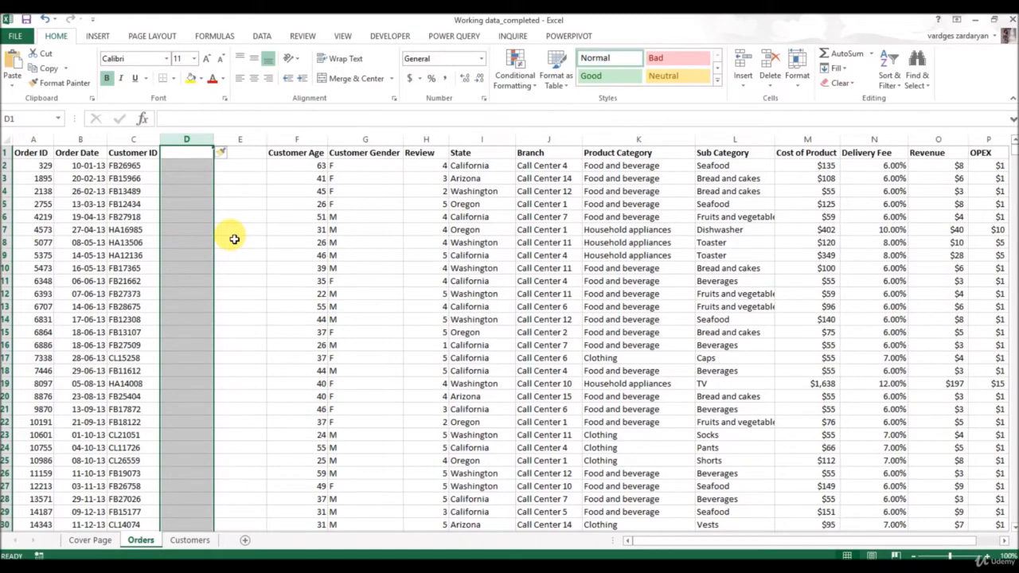
Copy the Customer ID column and paste it as values into blank column D
right_click(148, 144)
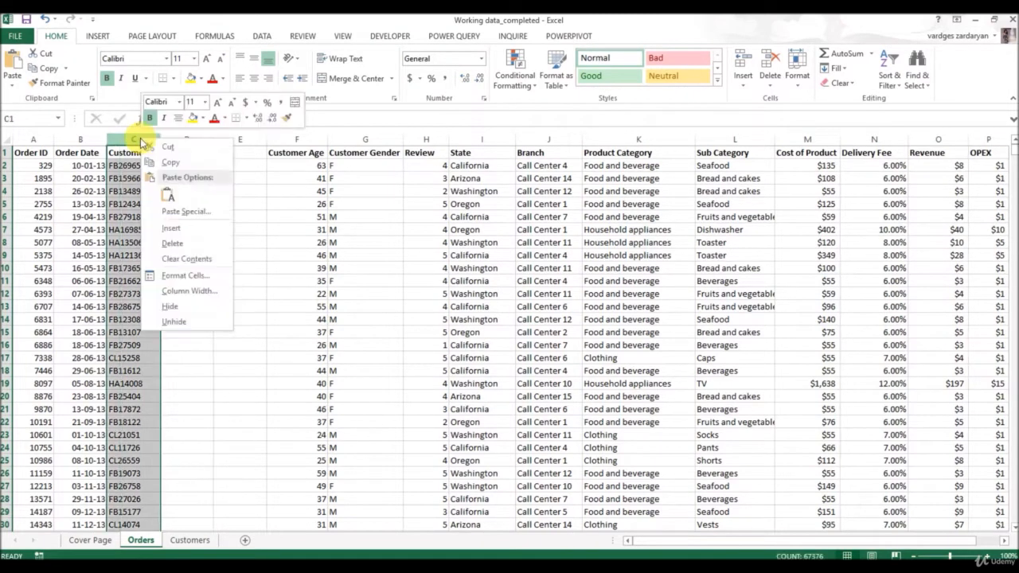
left_click(171, 160)
right_click(187, 141)
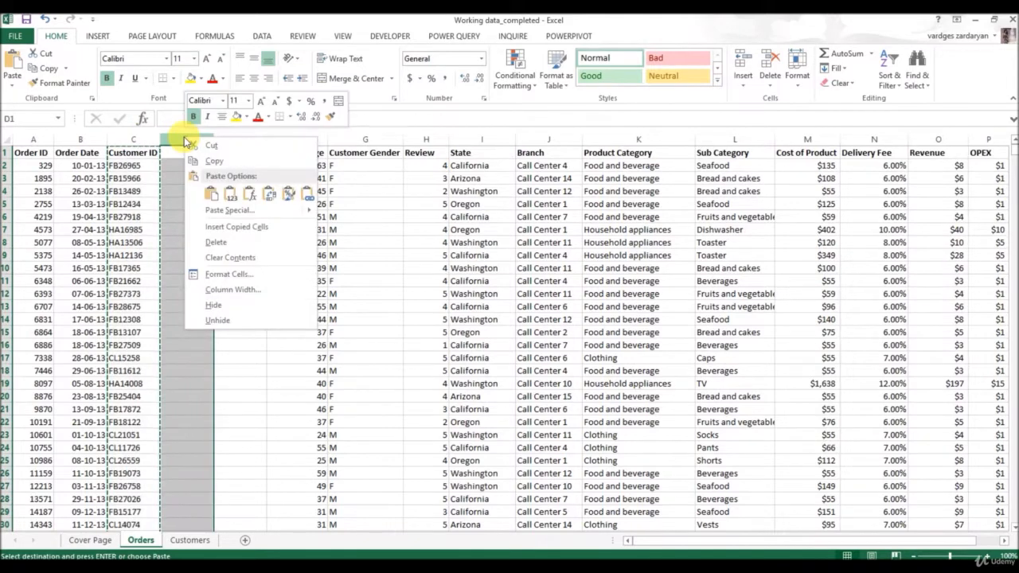
left_click(230, 195)
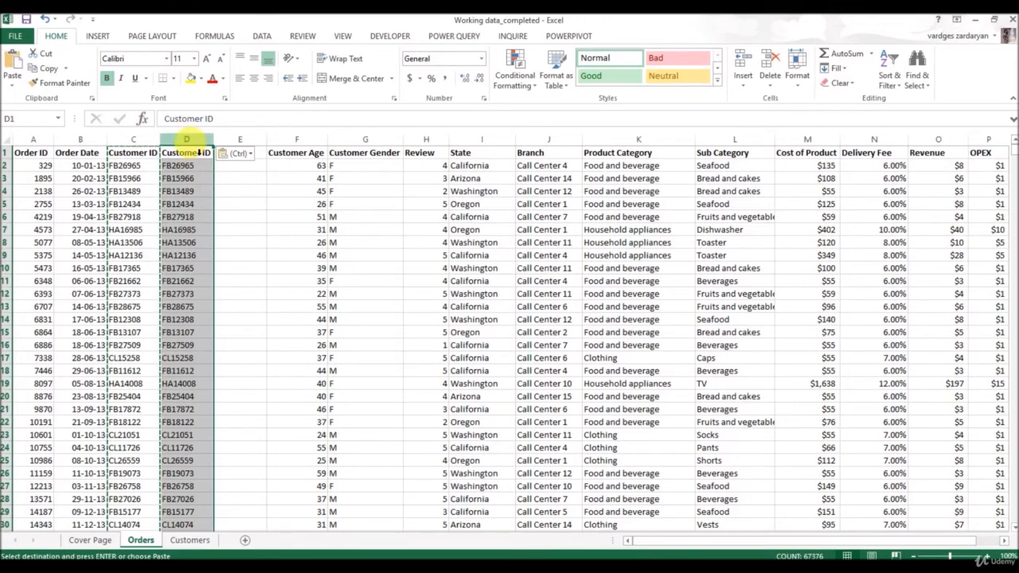
Split column D using Text to Columns with fixed width and one break after the second character, keeping the General format
left_click(260, 37)
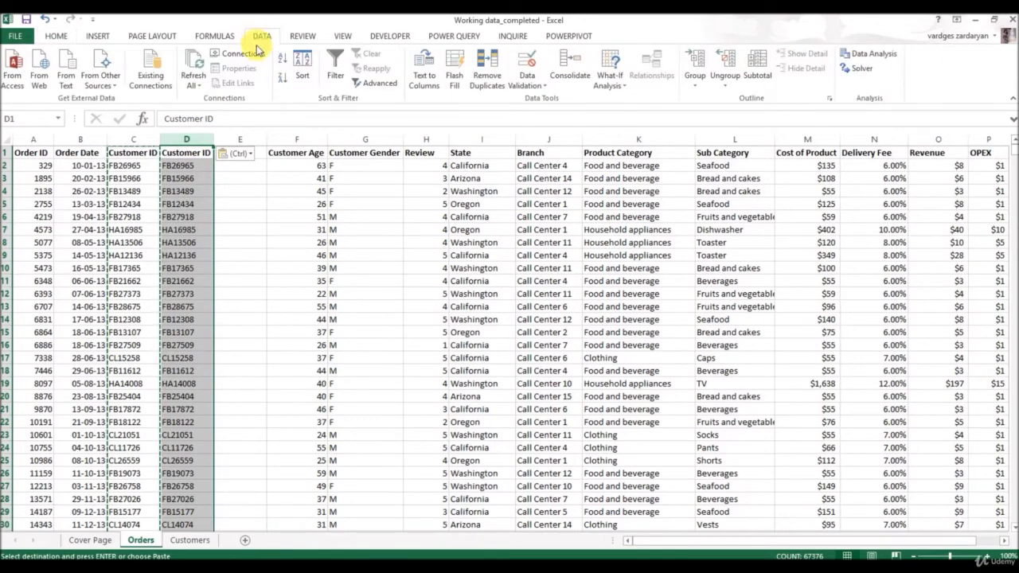
left_click(424, 66)
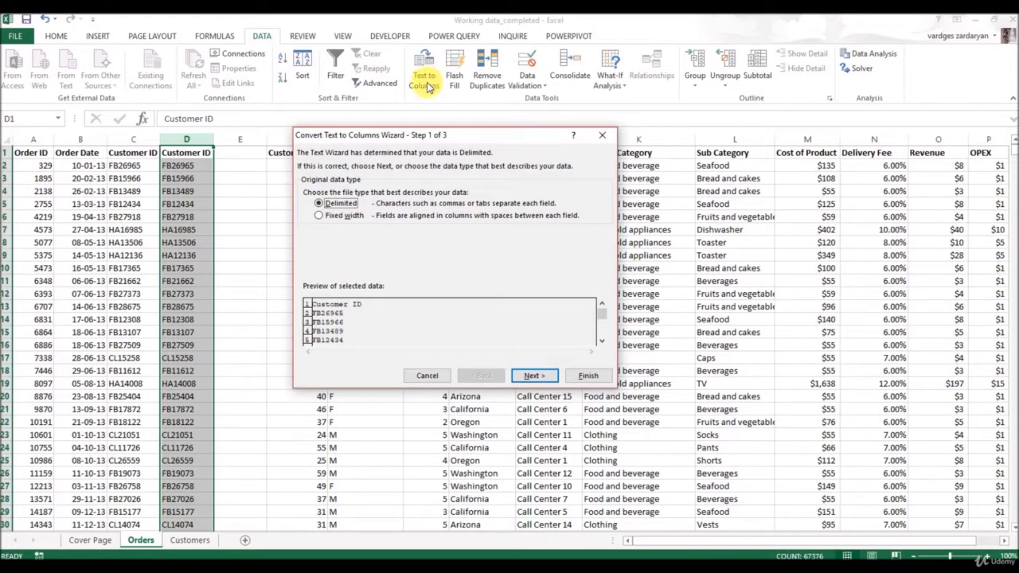
left_click(320, 218)
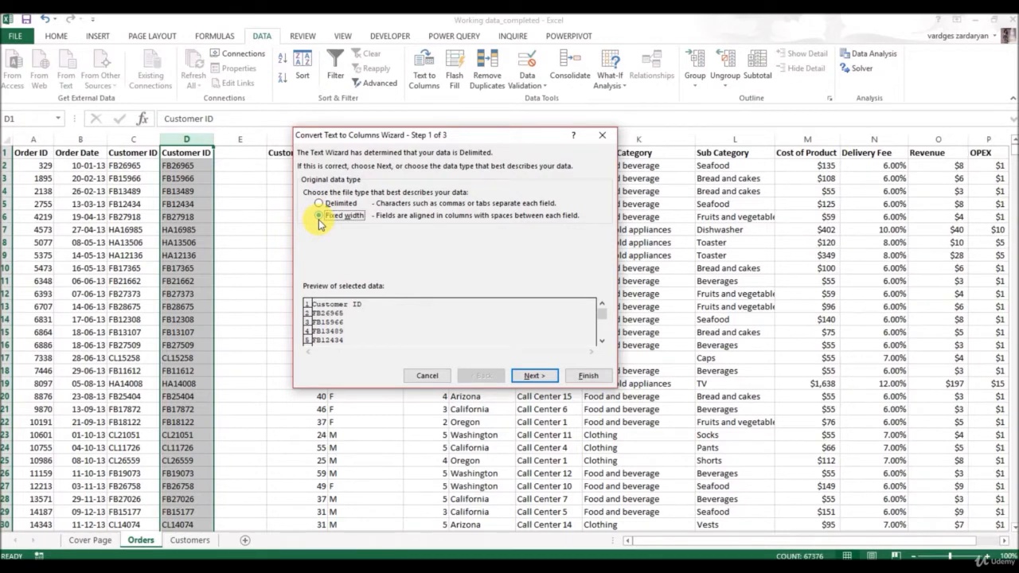
left_click(529, 375)
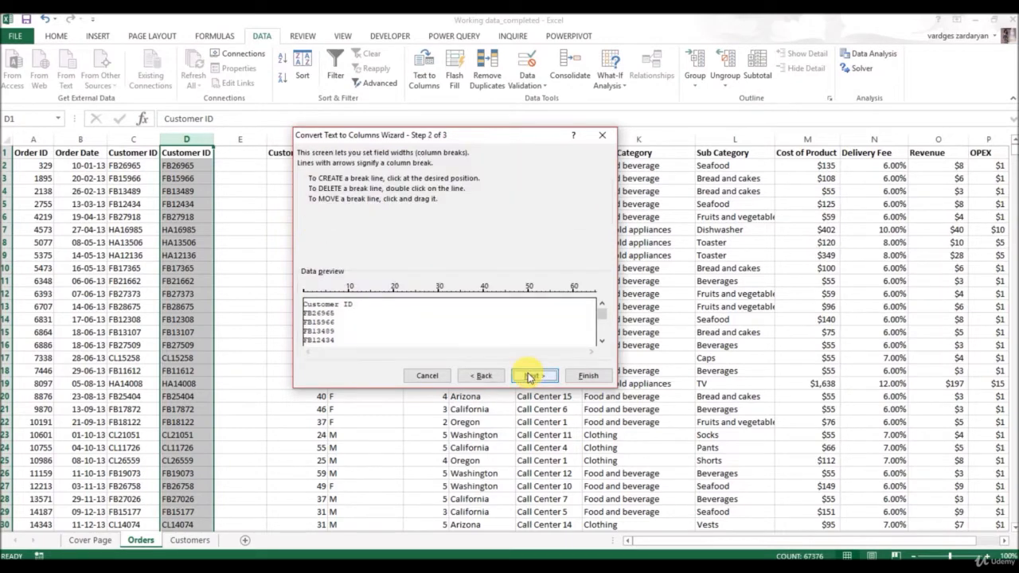
left_click(313, 302)
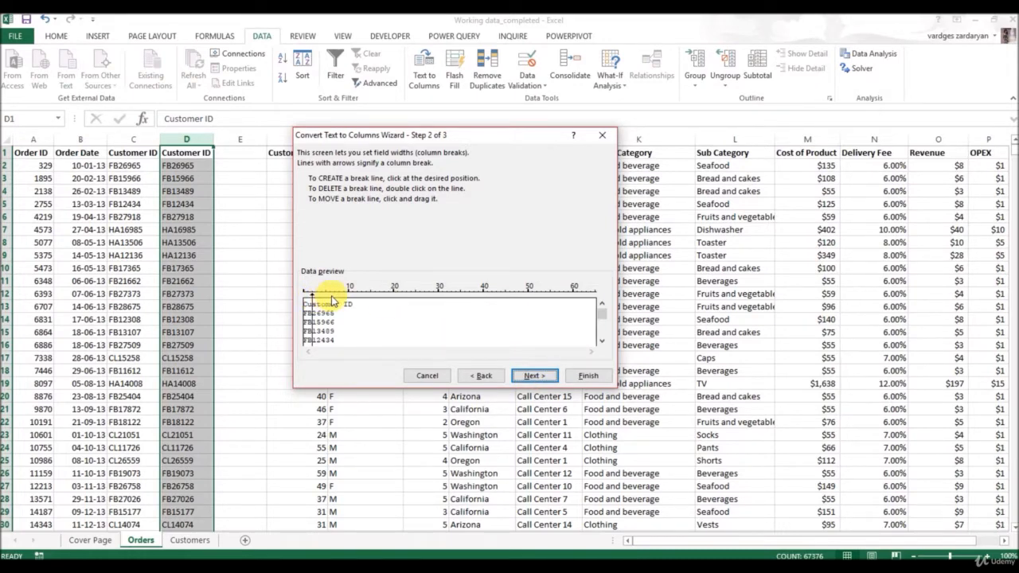
left_click(330, 301)
double_click(331, 298)
left_click(532, 376)
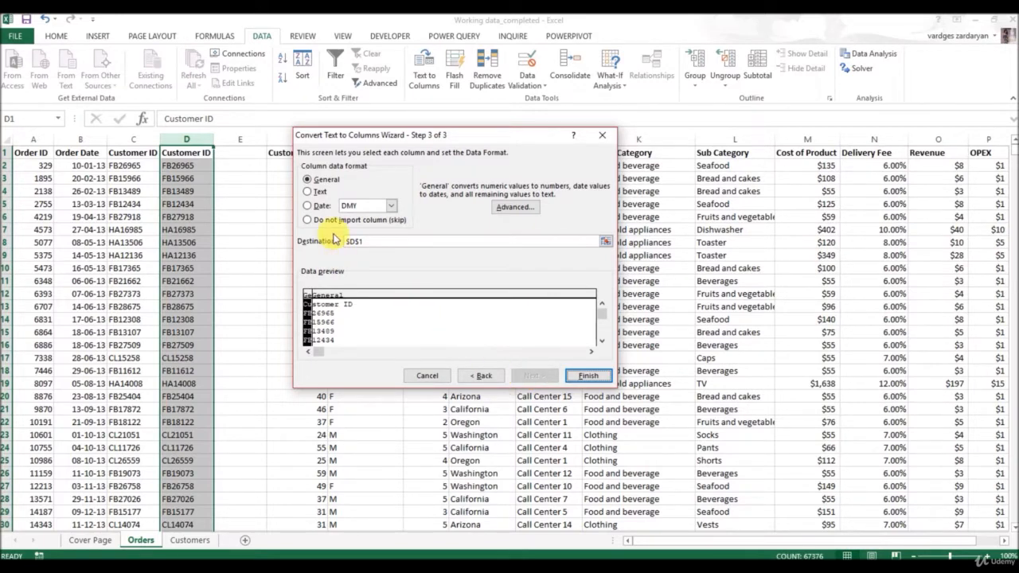
left_click(334, 301)
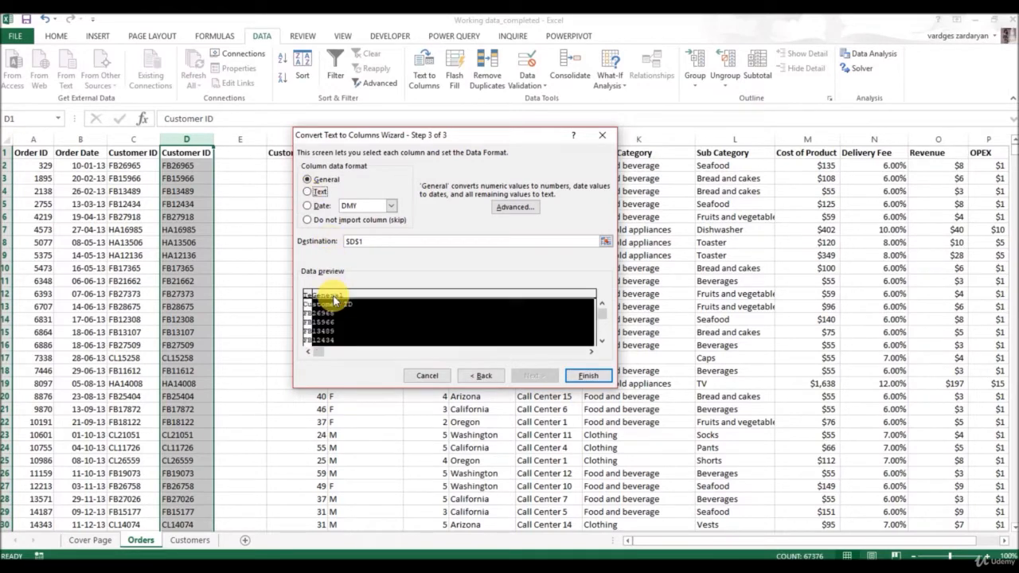
left_click(589, 377)
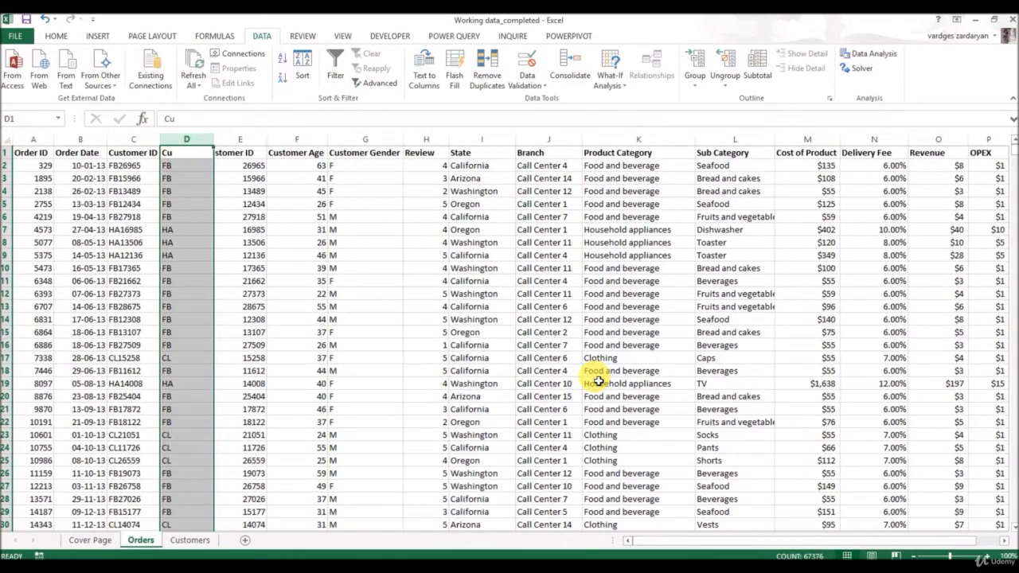
left_click_drag(202, 166, 198, 288)
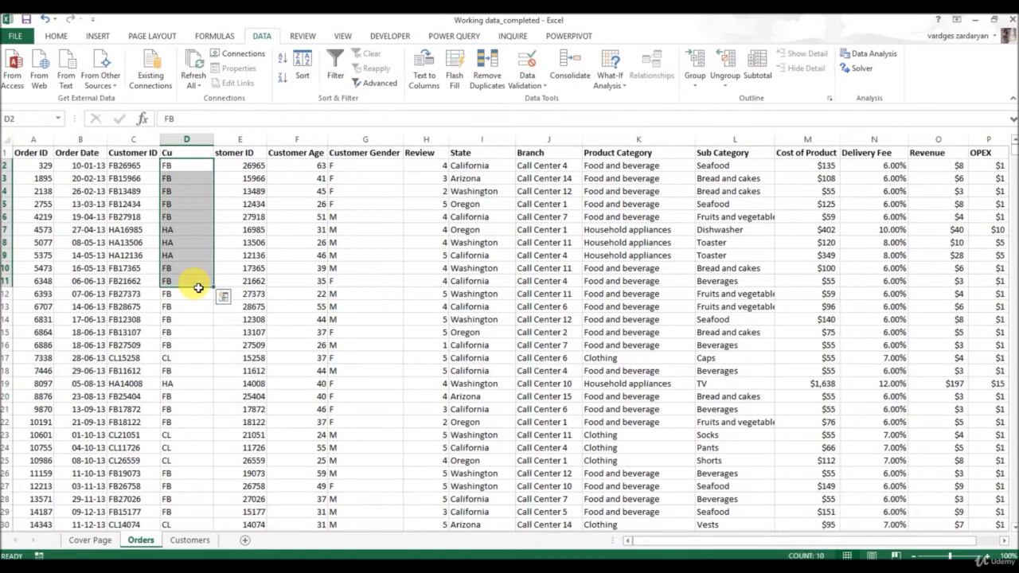
left_click_drag(243, 192, 250, 275)
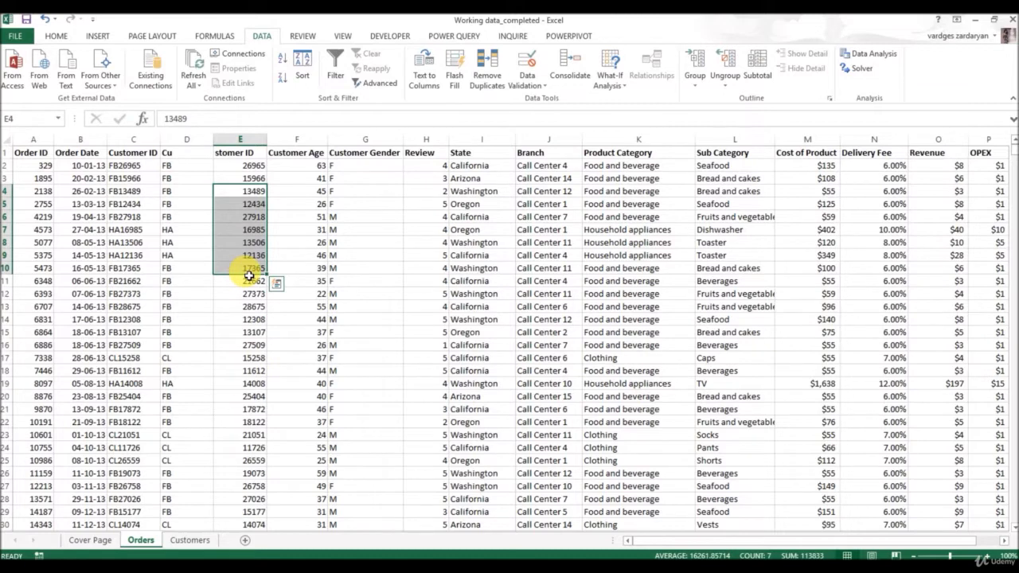
Rename the headers of the two split columns as "Code of product" in D1 and "Customer ID OK" in E1
left_click(195, 157)
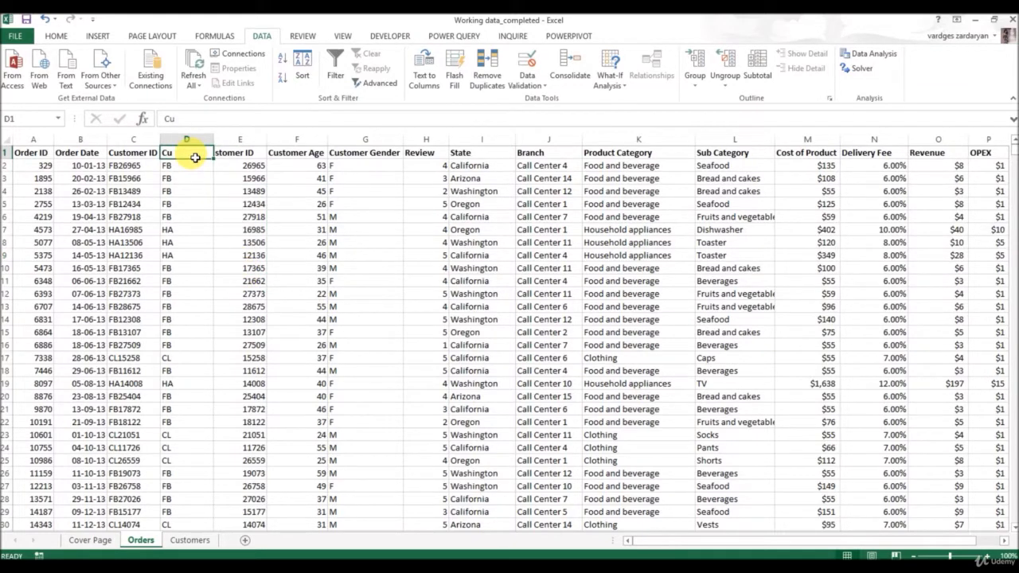
type("Code")
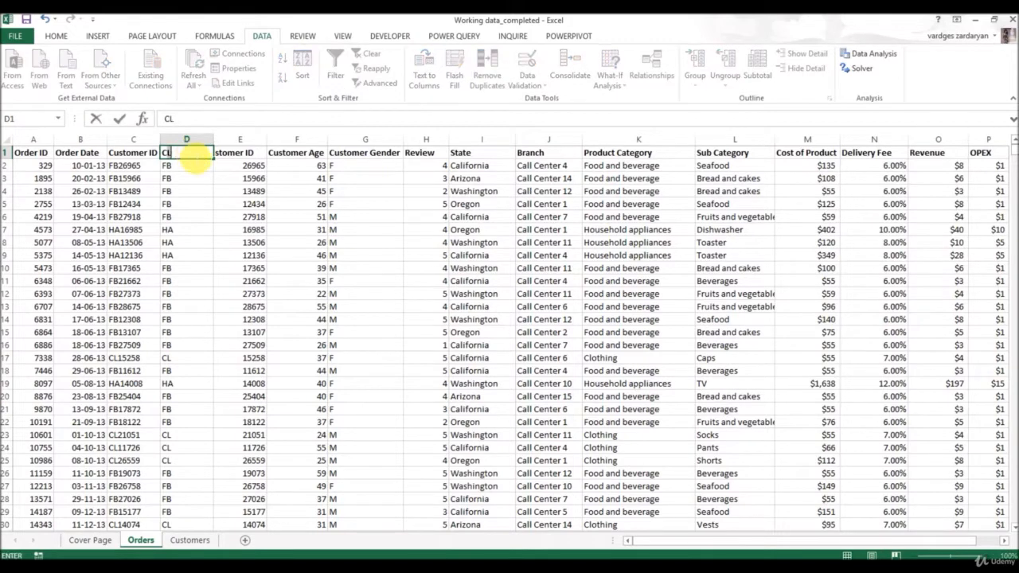
type(" of product")
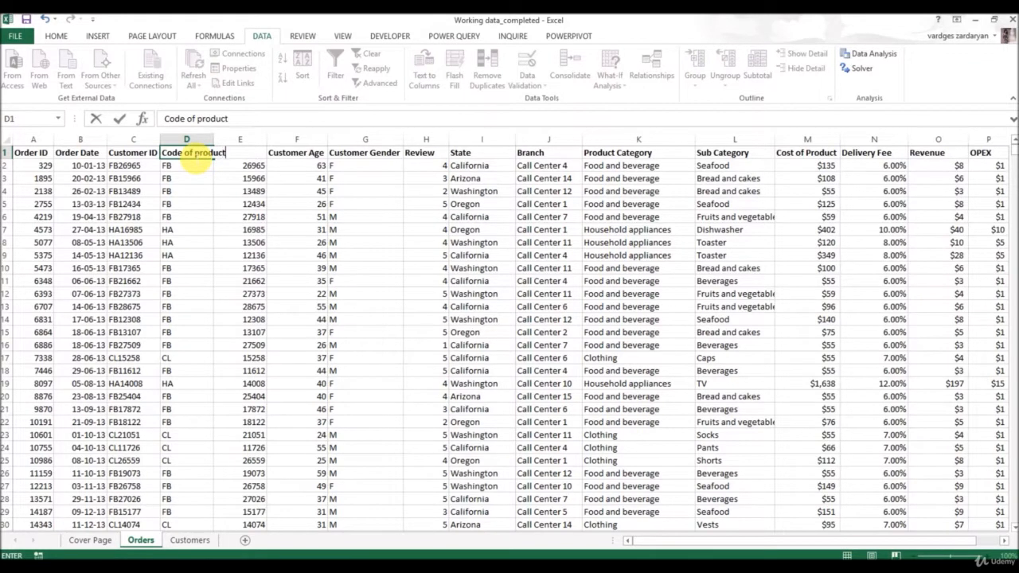
key("Tab")
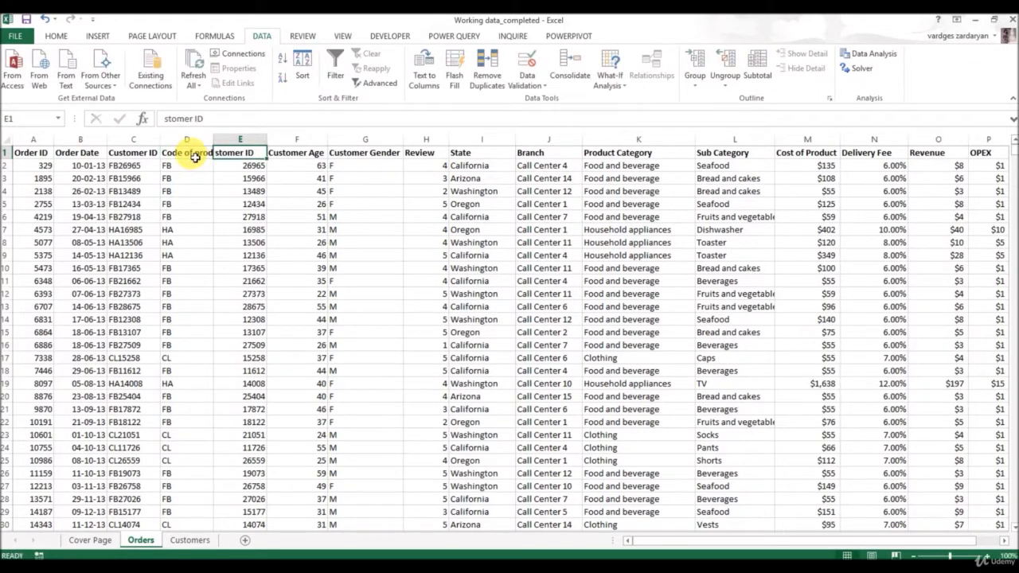
type("Co")
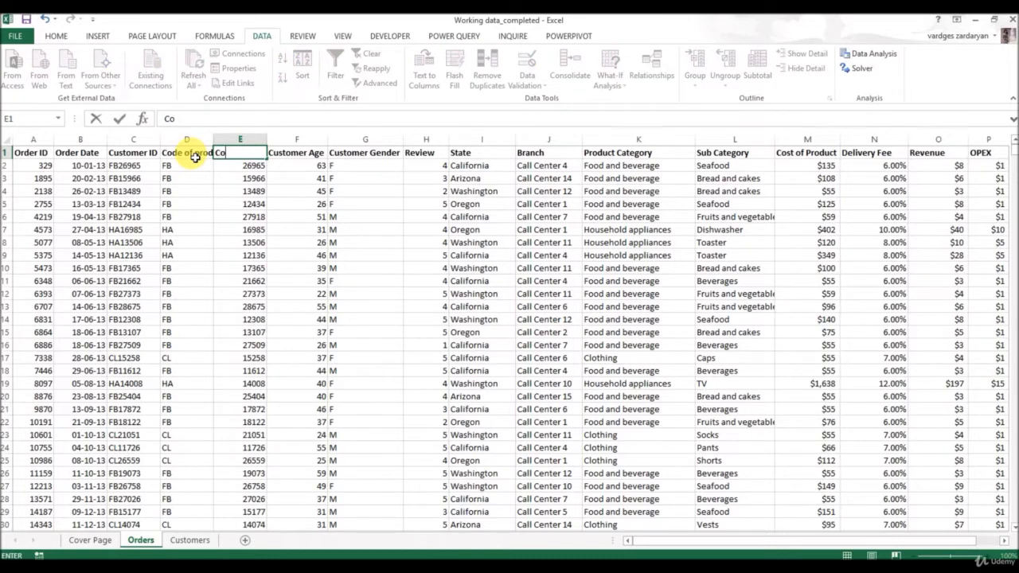
type("stomer ID OK")
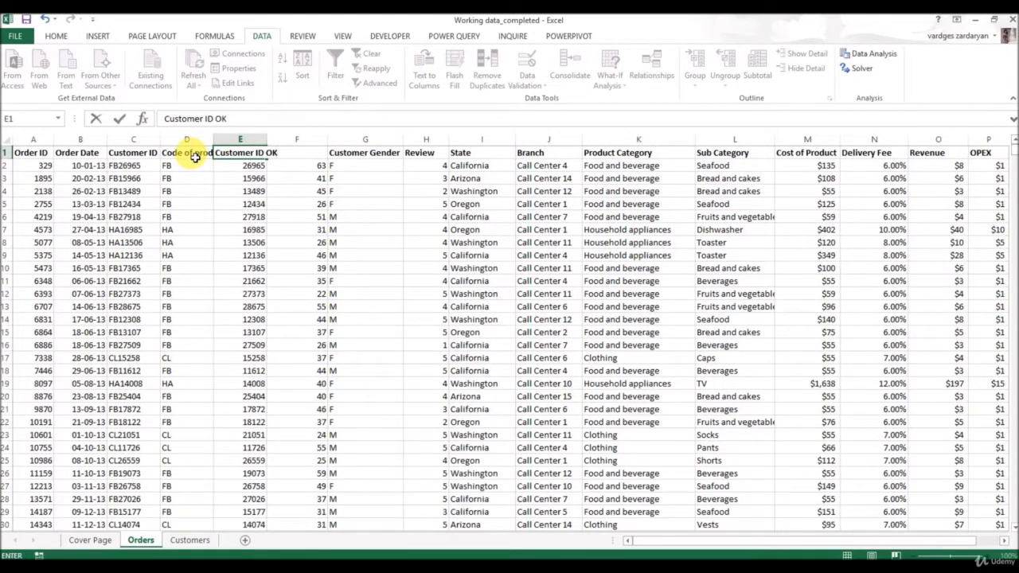
key("Return")
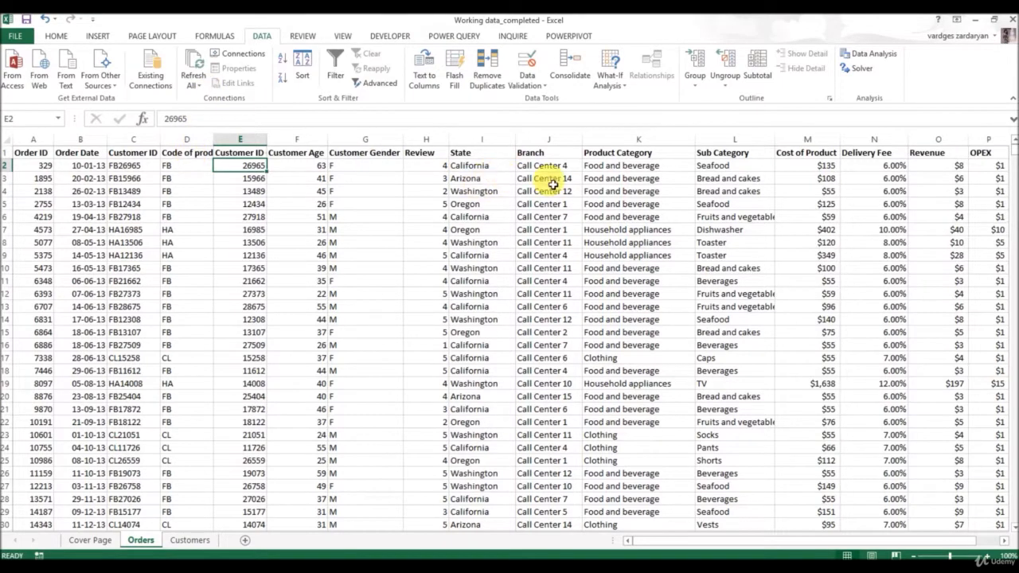
Insert three blank columns between the Product Category and Sub Category columns
left_click(682, 141)
left_click(719, 142)
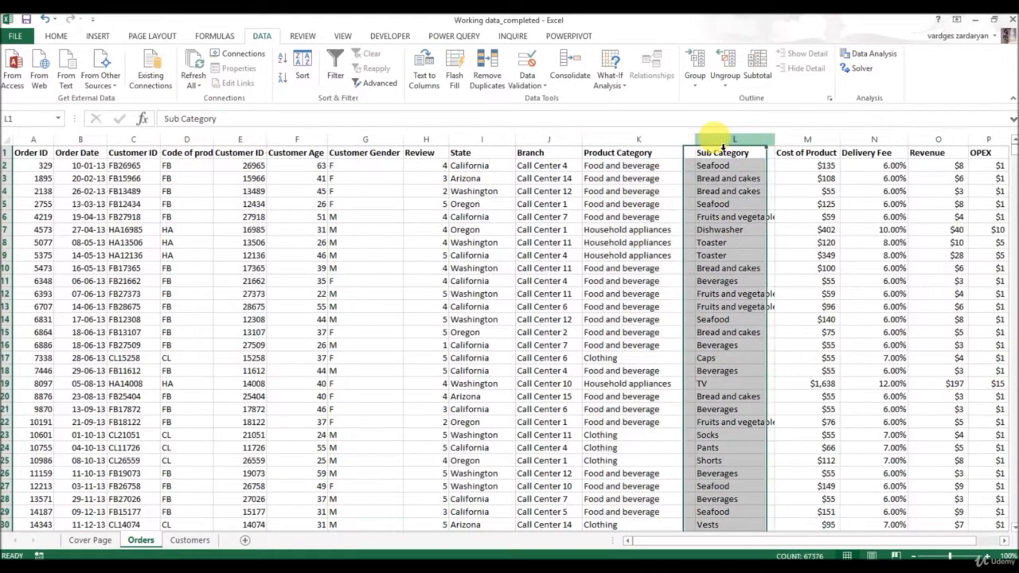
right_click(718, 142)
left_click(759, 227)
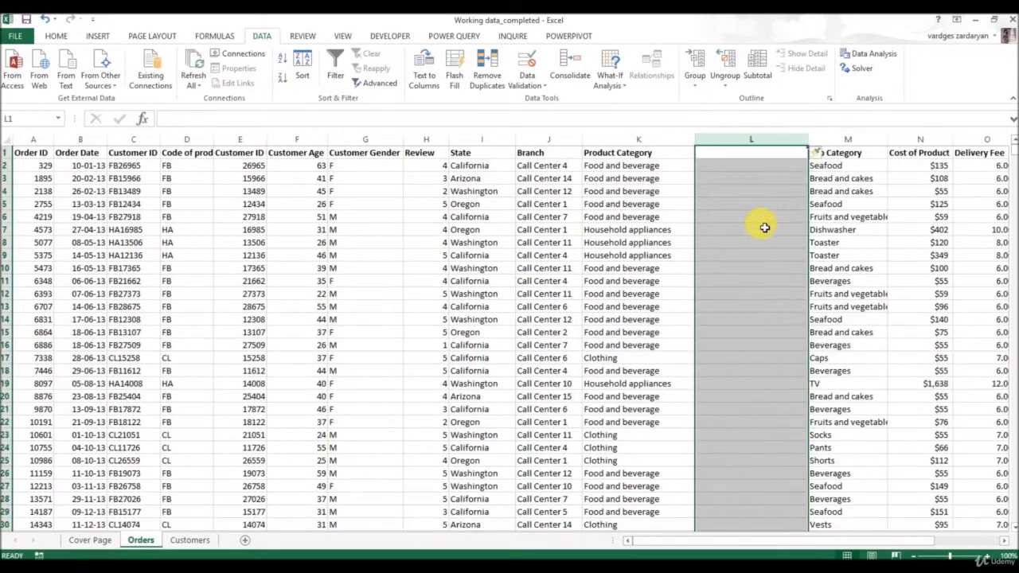
right_click(755, 143)
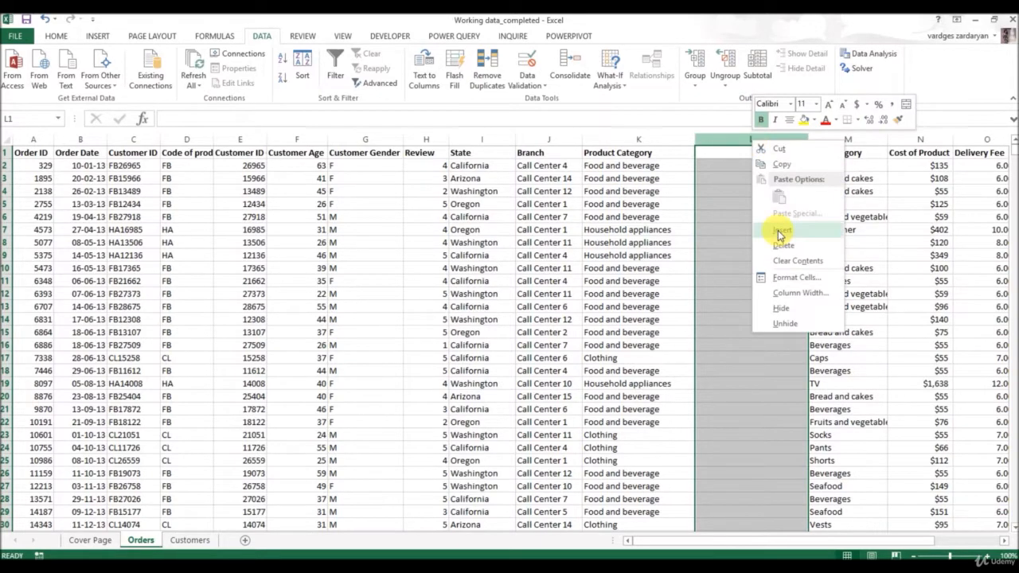
left_click(778, 231)
right_click(753, 141)
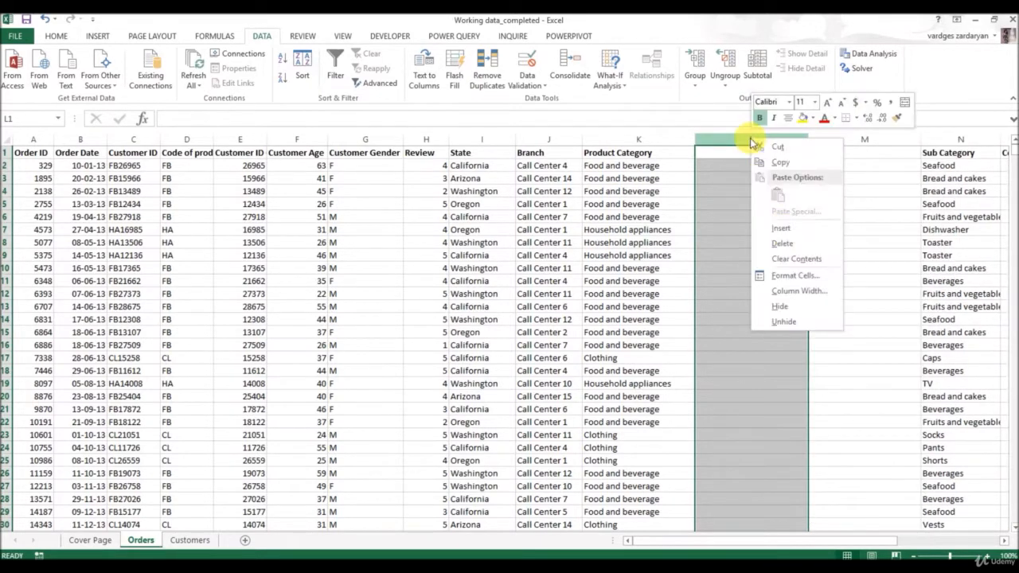
left_click(786, 231)
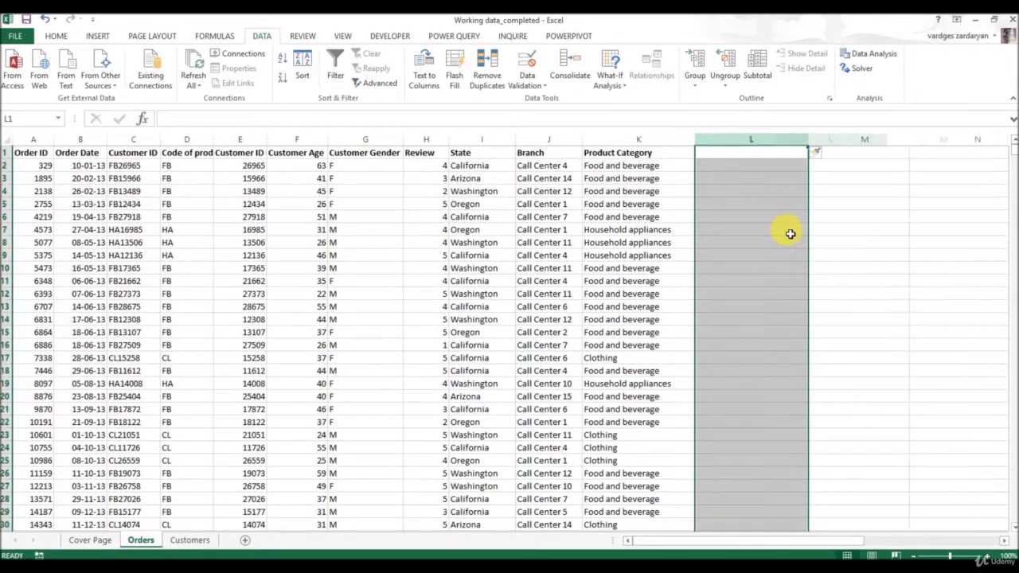
Narrow the three blank columns L to N together to an equal width
left_click(769, 142)
left_click_drag(765, 141, 932, 152)
left_click_drag(808, 141, 764, 139)
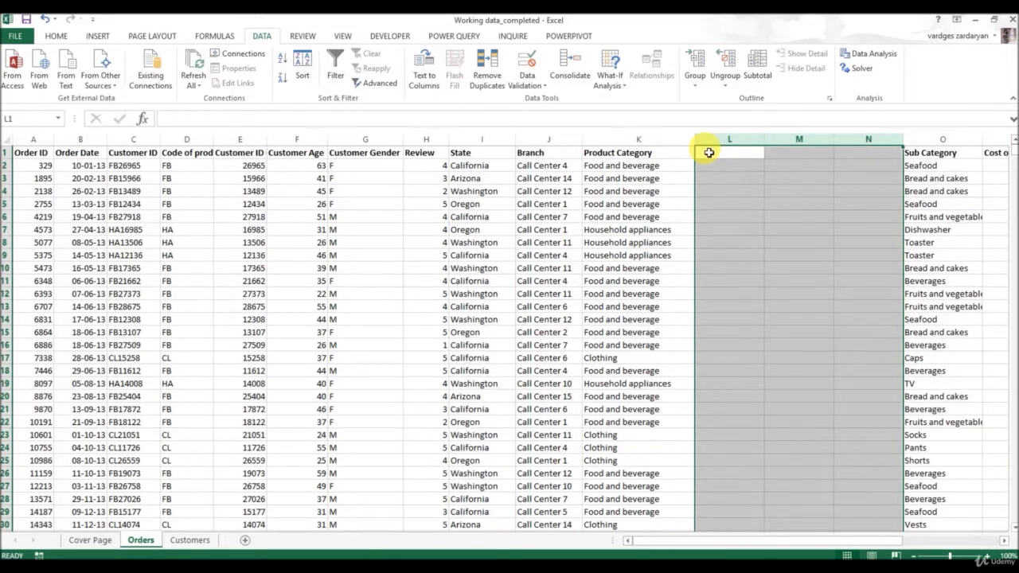
Copy the Product Category column into blank column L
left_click(660, 144)
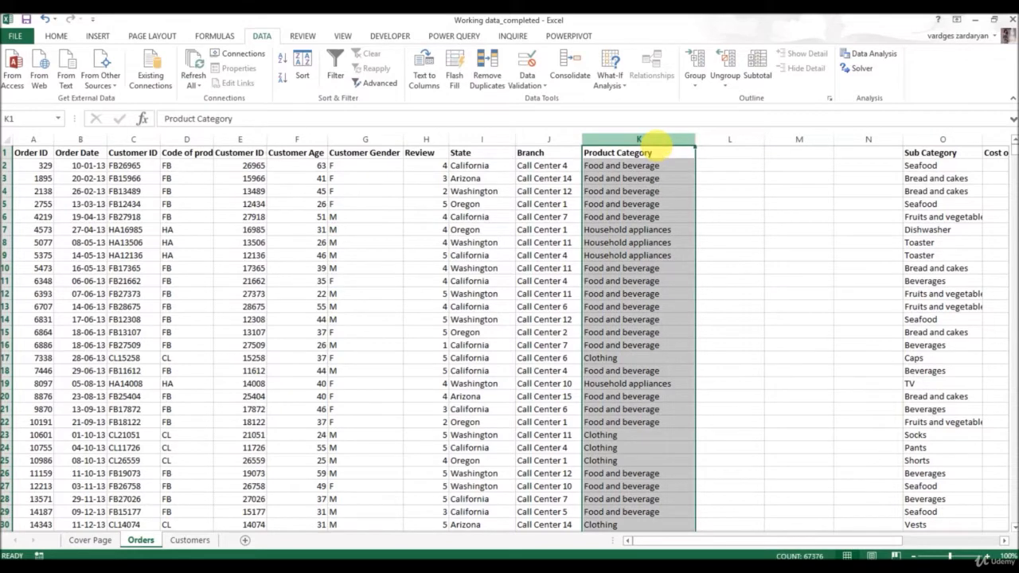
key("ctrl+c")
left_click(723, 141)
key("ctrl+v")
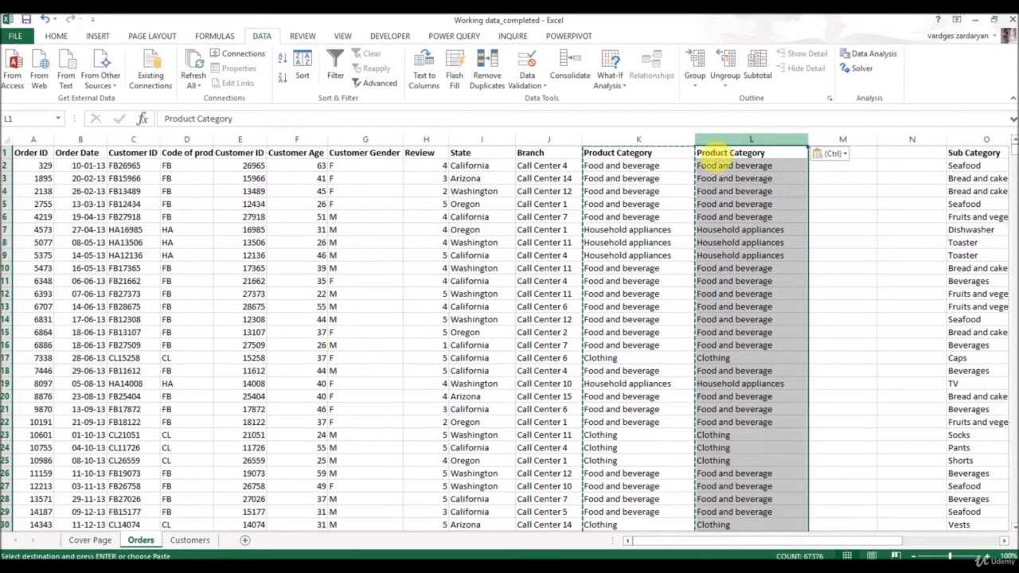
Set up a delimited Text to Columns split of the copied Product Category column L, adding Space as a delimiter
left_click(425, 73)
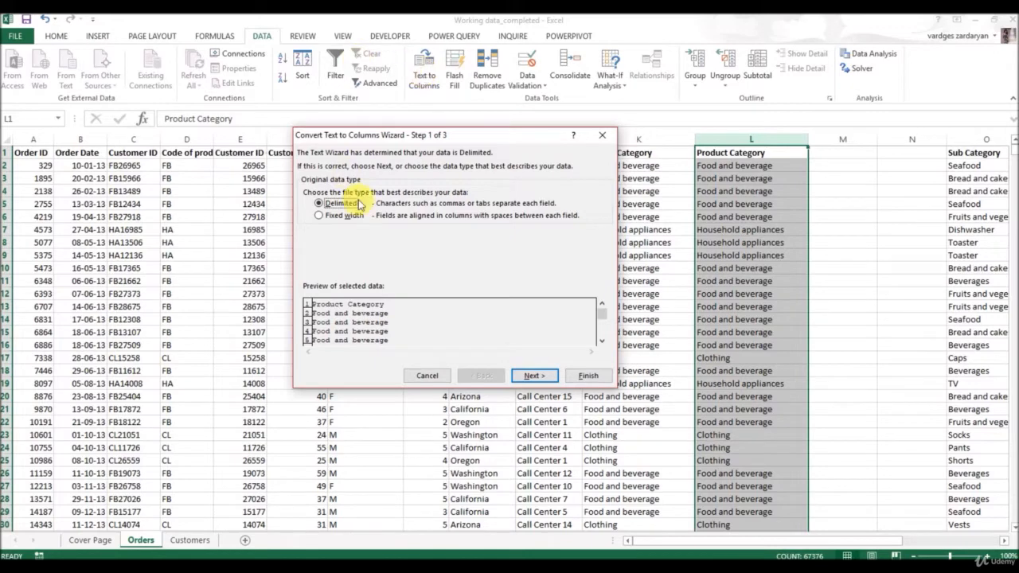
left_click(530, 375)
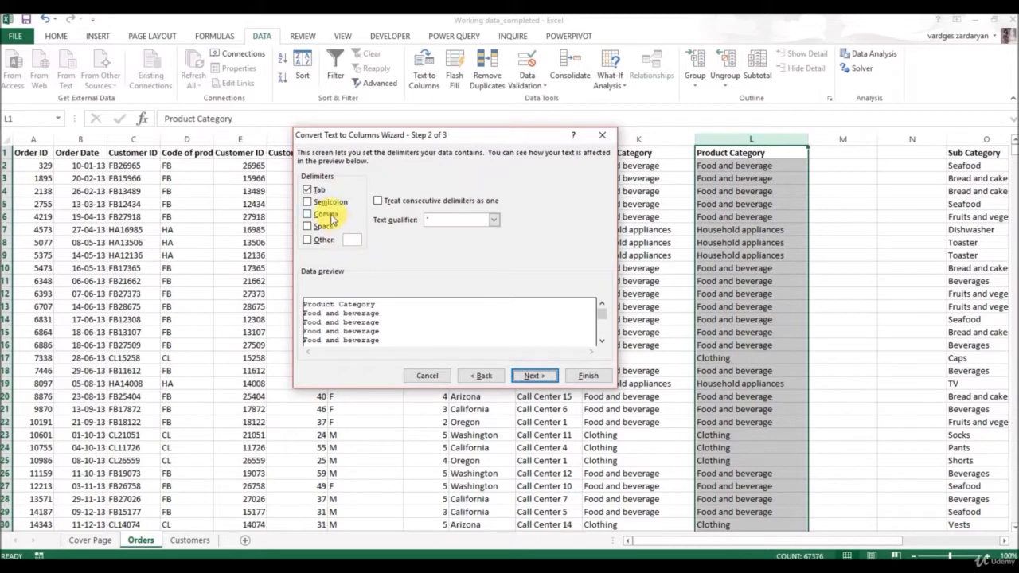
left_click(306, 228)
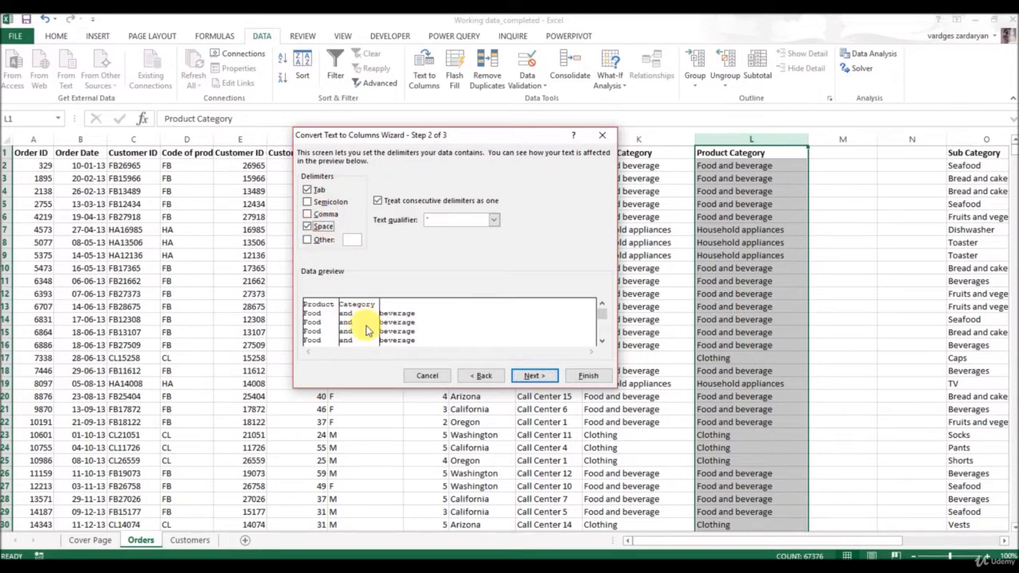
left_click(533, 375)
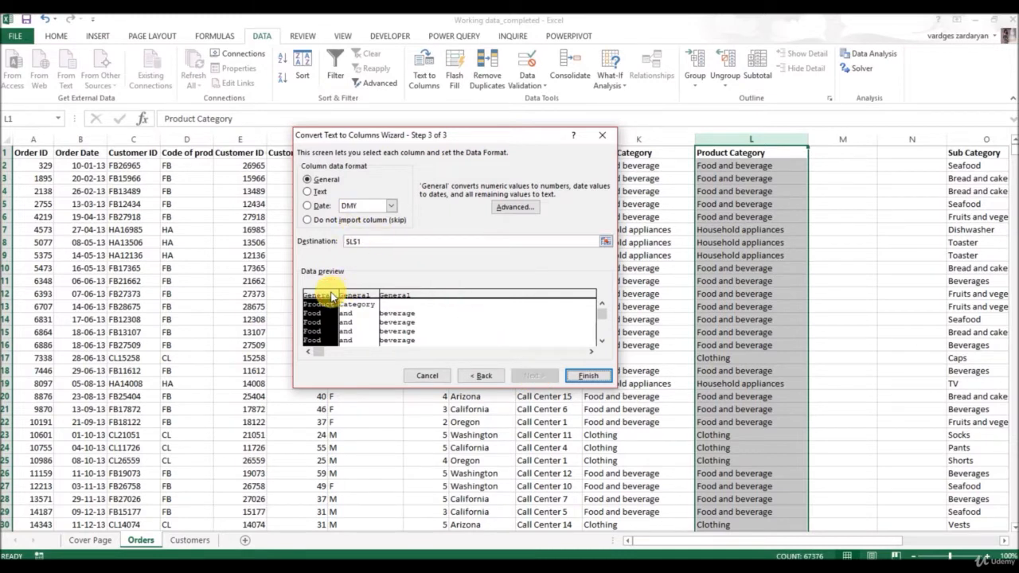
Set the data format of all three resulting columns to Text and complete the split with destination $L$1
left_click(307, 191)
left_click(356, 296)
left_click(307, 192)
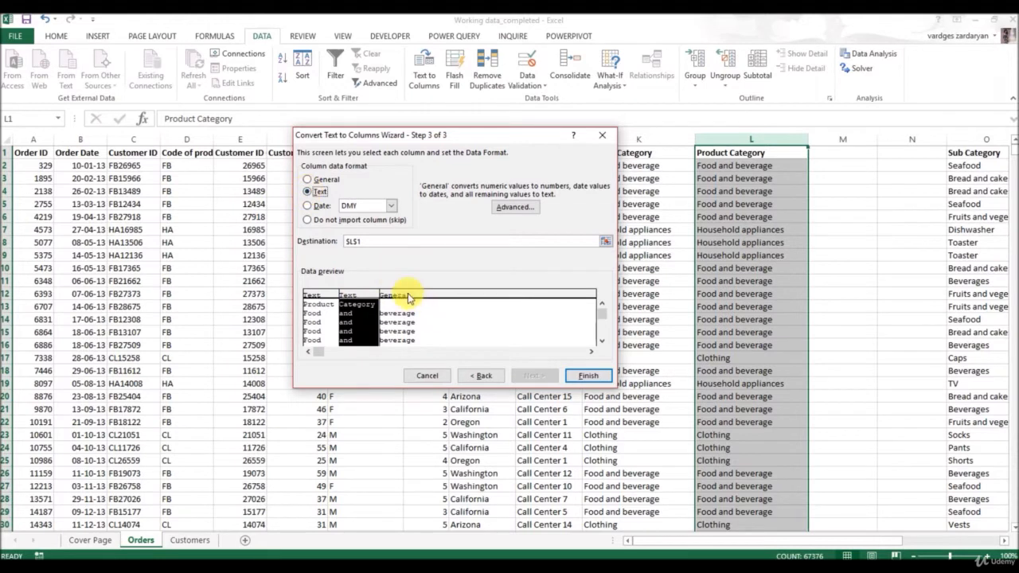
left_click(403, 294)
left_click(307, 192)
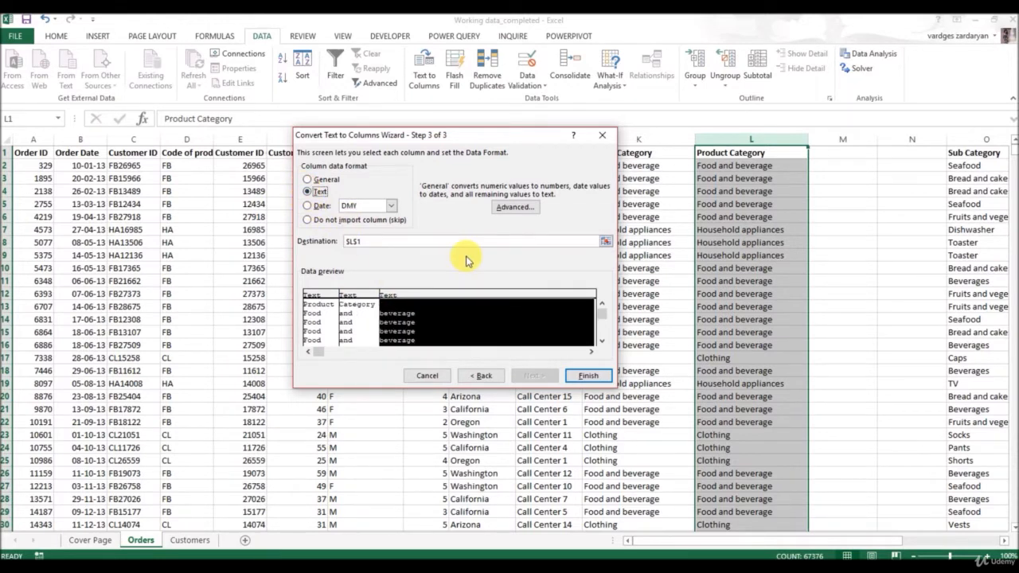
left_click(589, 377)
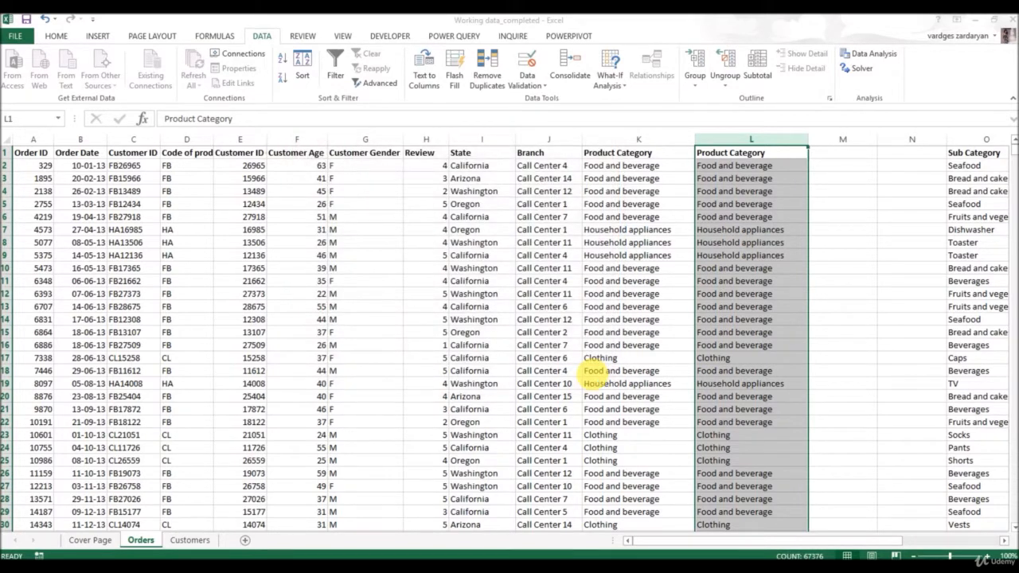
Compare the original Product Category values in rows 2 and 7 with their split words in columns L to N
key("Left")
key("Down")
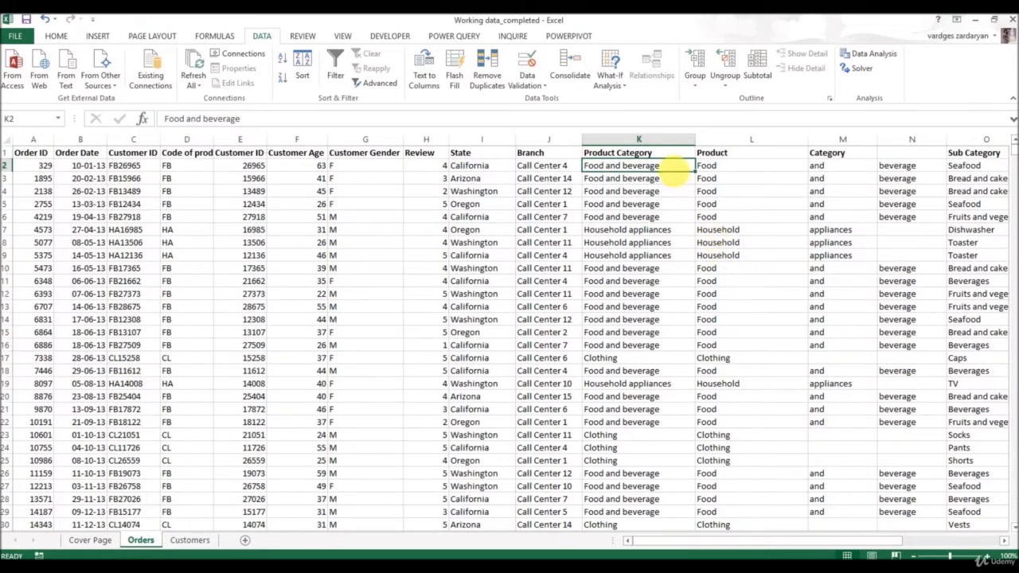
left_click(739, 167)
left_click(834, 167)
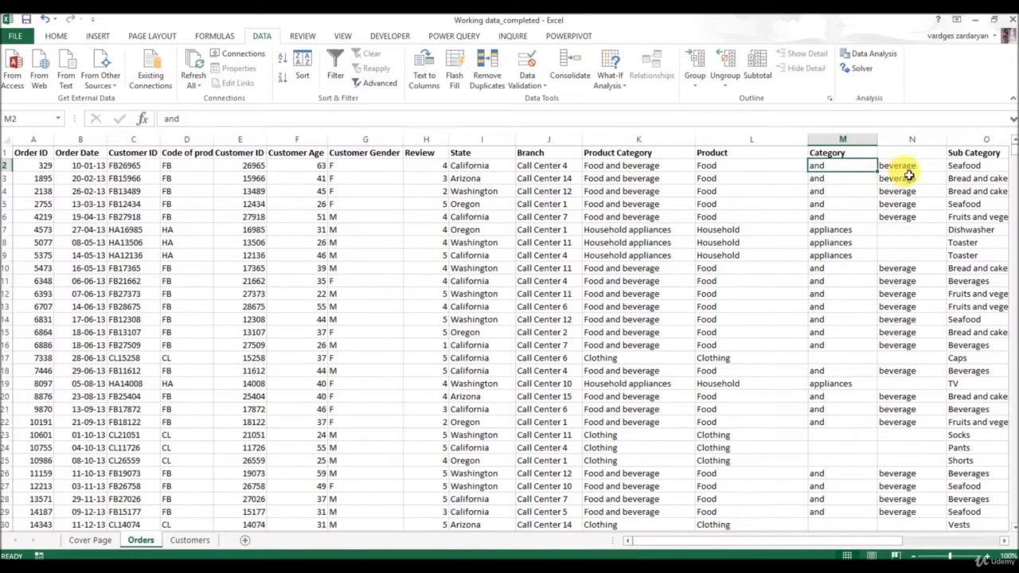
left_click(907, 169)
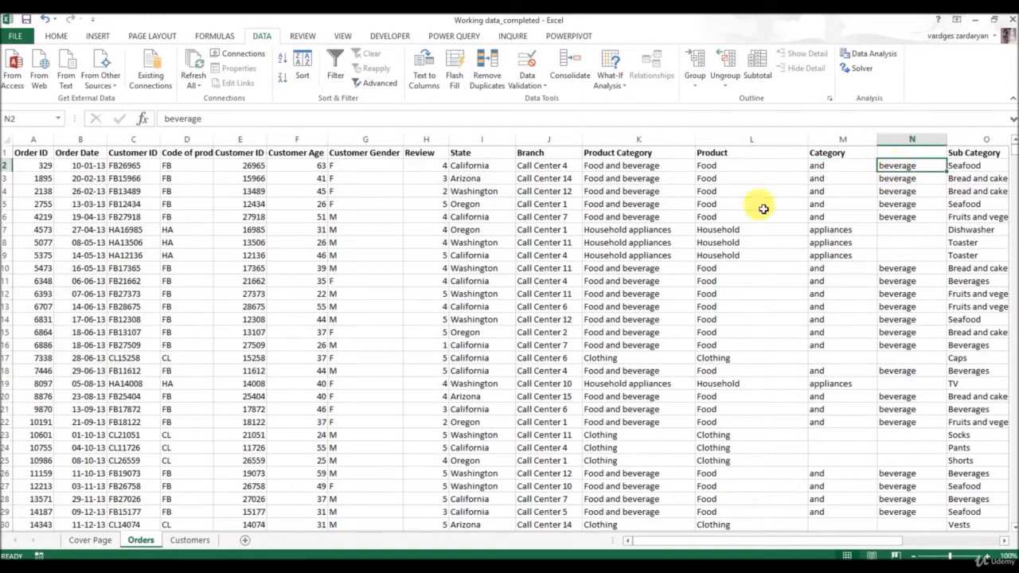
left_click(655, 231)
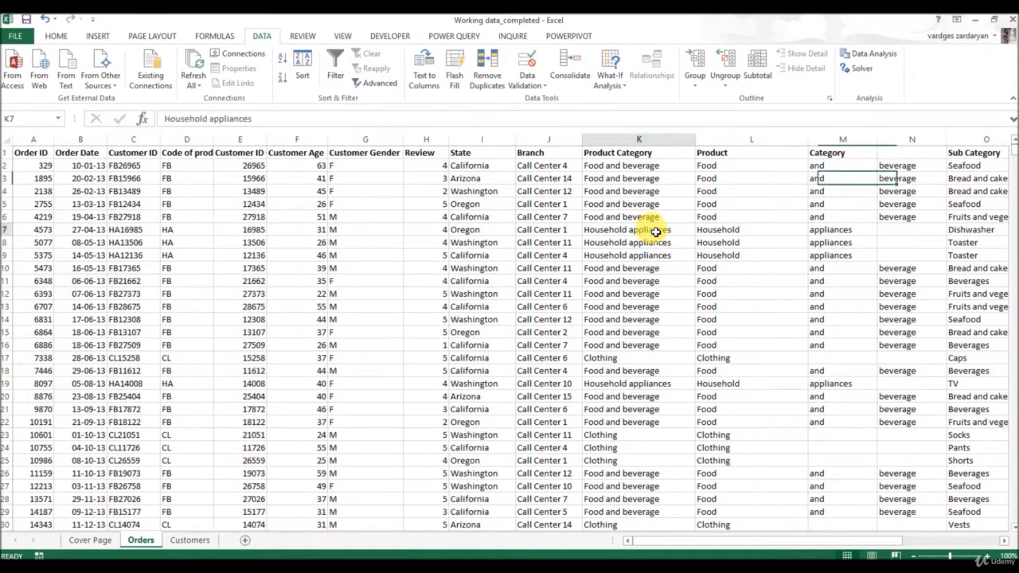
left_click(748, 232)
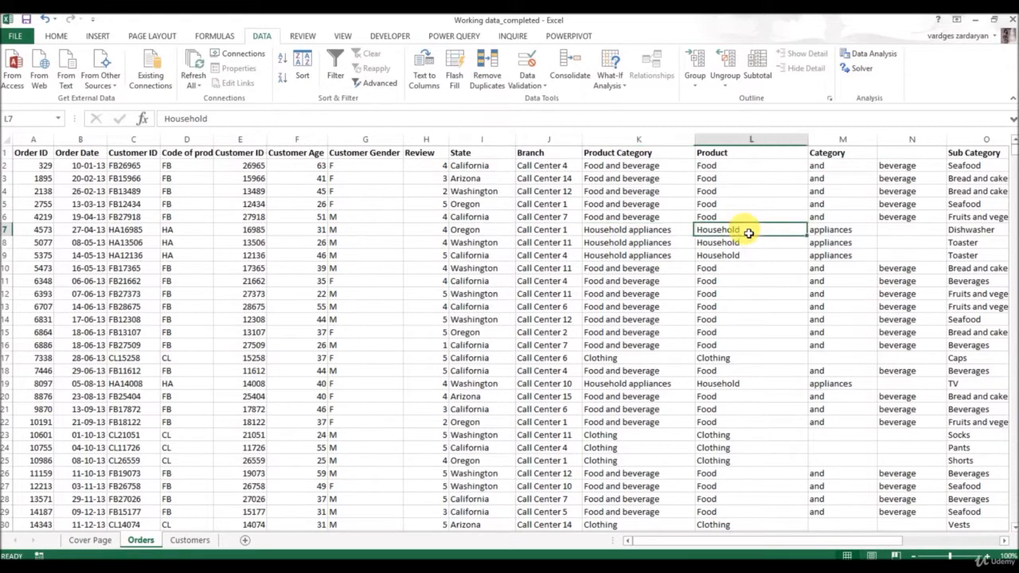
left_click(841, 234)
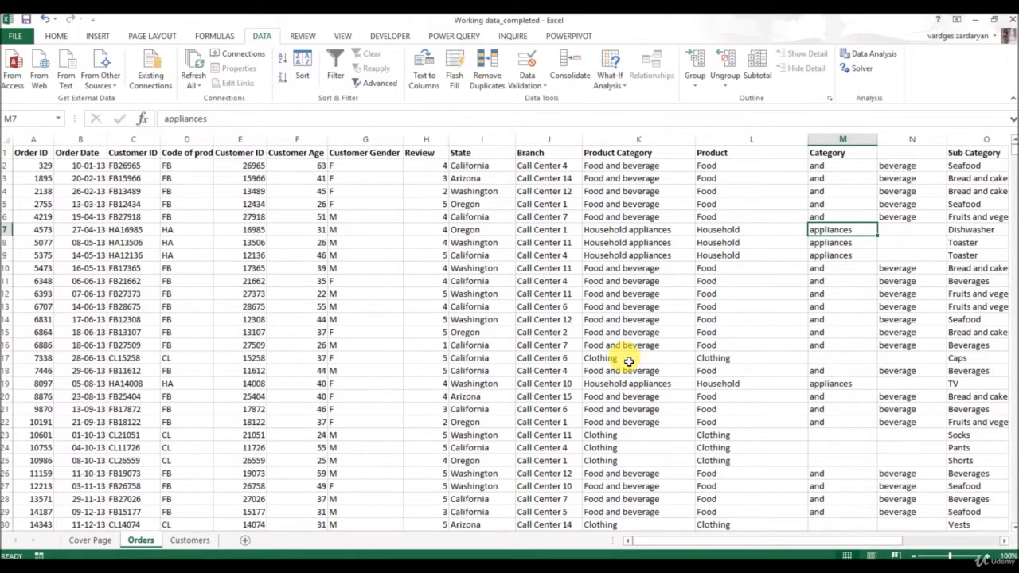
Delete the three split columns L to N between Product Category and Sub Category
left_click_drag(657, 140, 840, 135)
left_click_drag(762, 140, 911, 138)
right_click(901, 142)
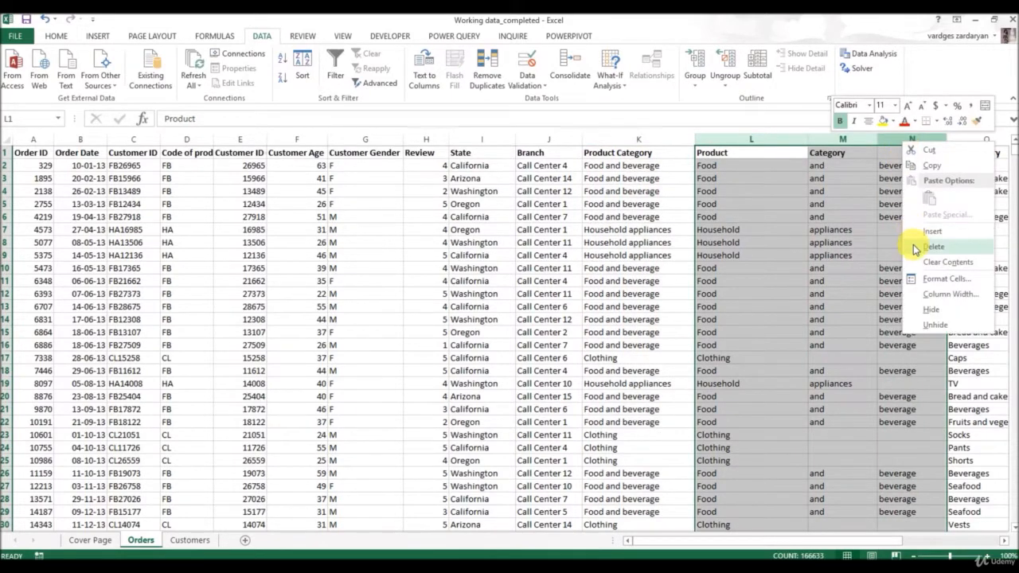
left_click(912, 245)
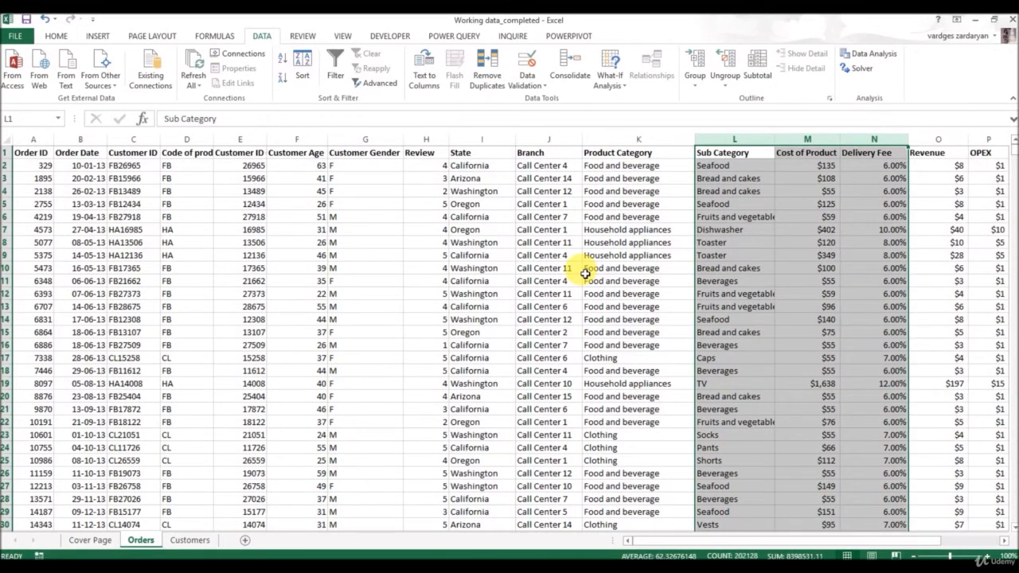